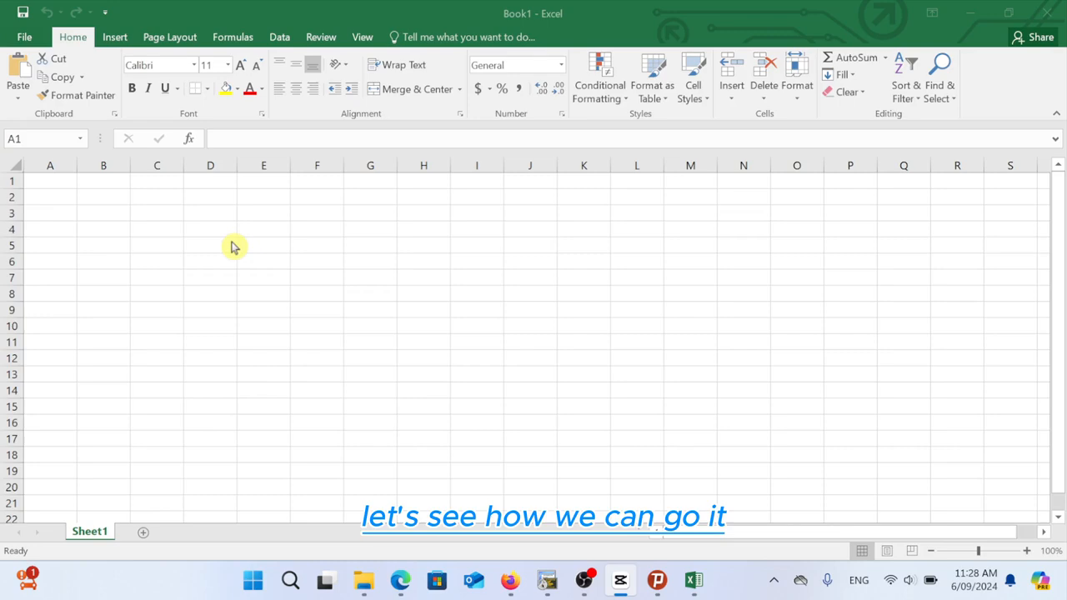
Step: Open Excel Options from the File menu and go to the Customize Ribbon page
click(25, 42)
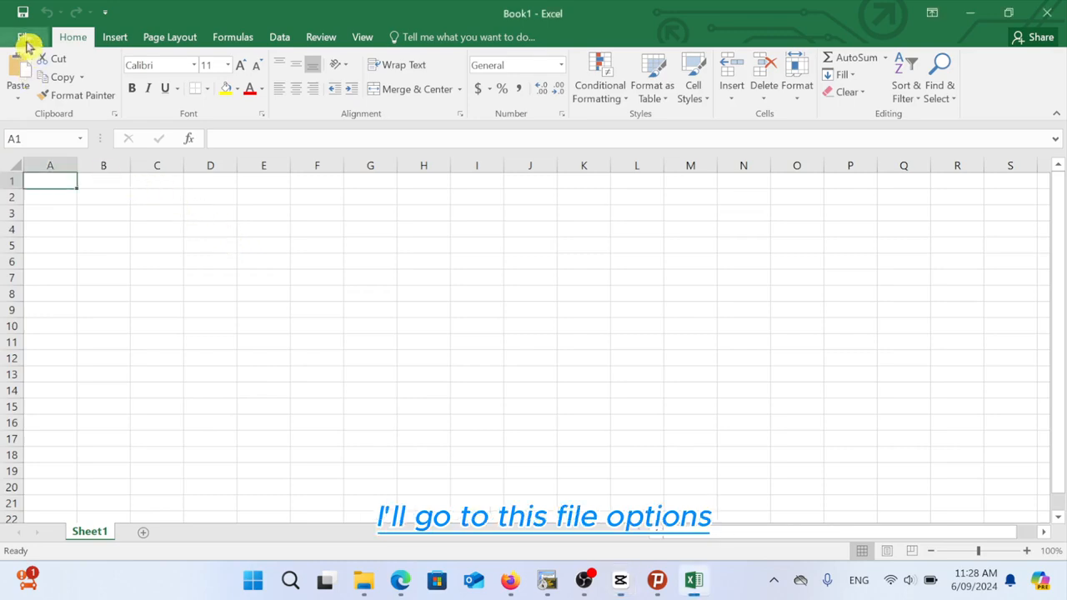
click(26, 42)
click(46, 369)
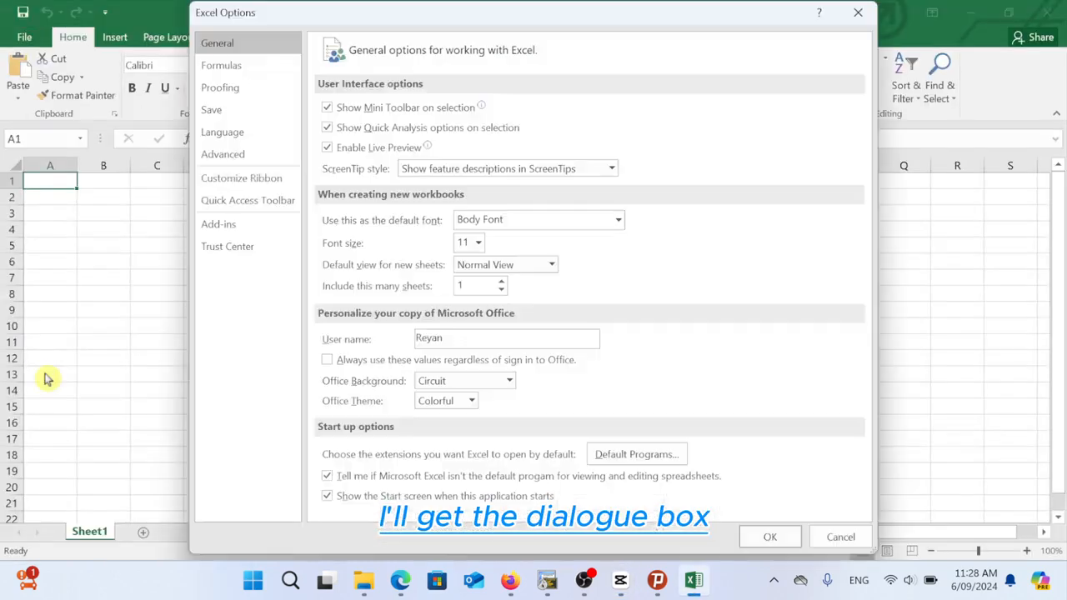
click(243, 187)
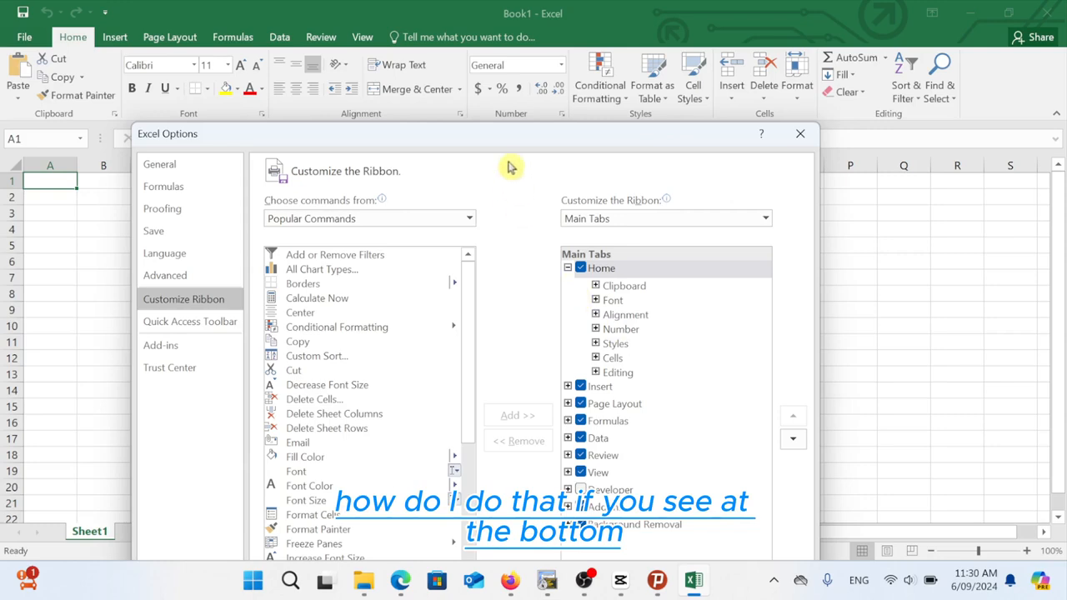
Step: Collapse Home, add a New Tab with New Group after it, and select the new tab
drag(502, 138, 505, 70)
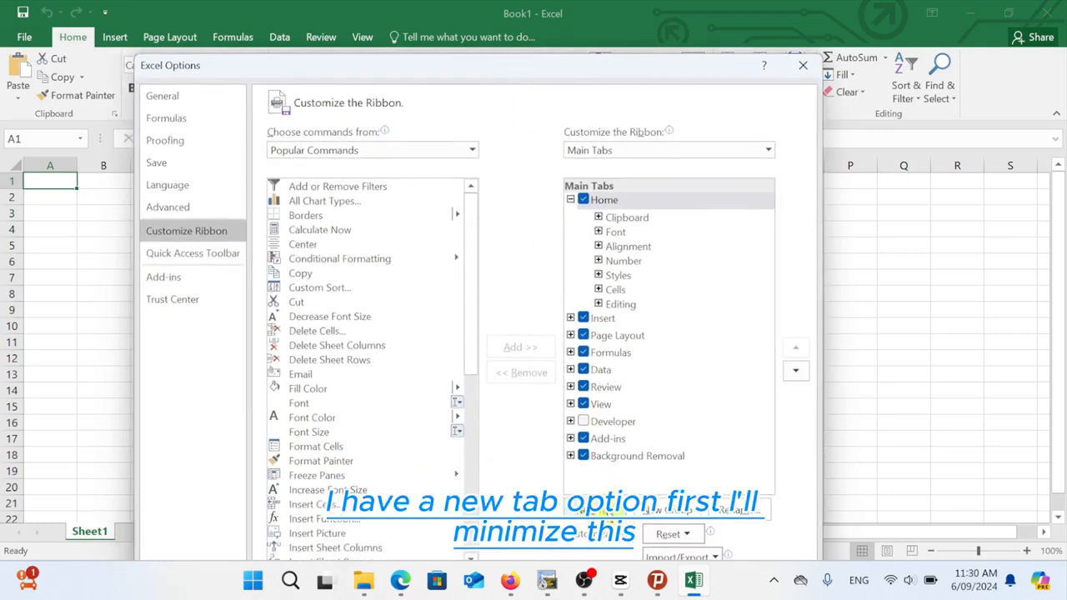
click(571, 200)
click(621, 510)
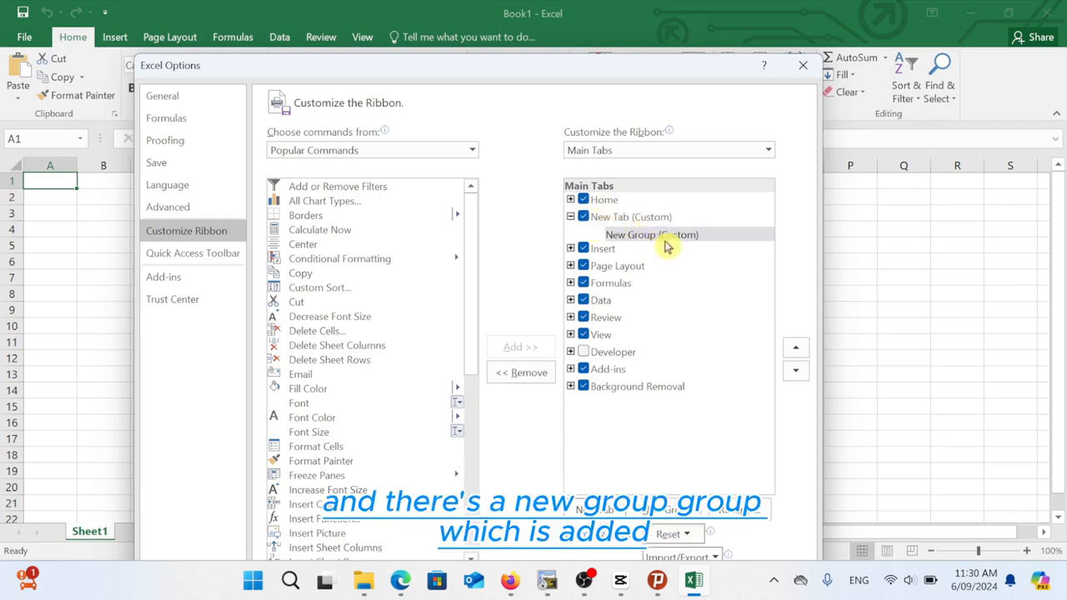
click(621, 222)
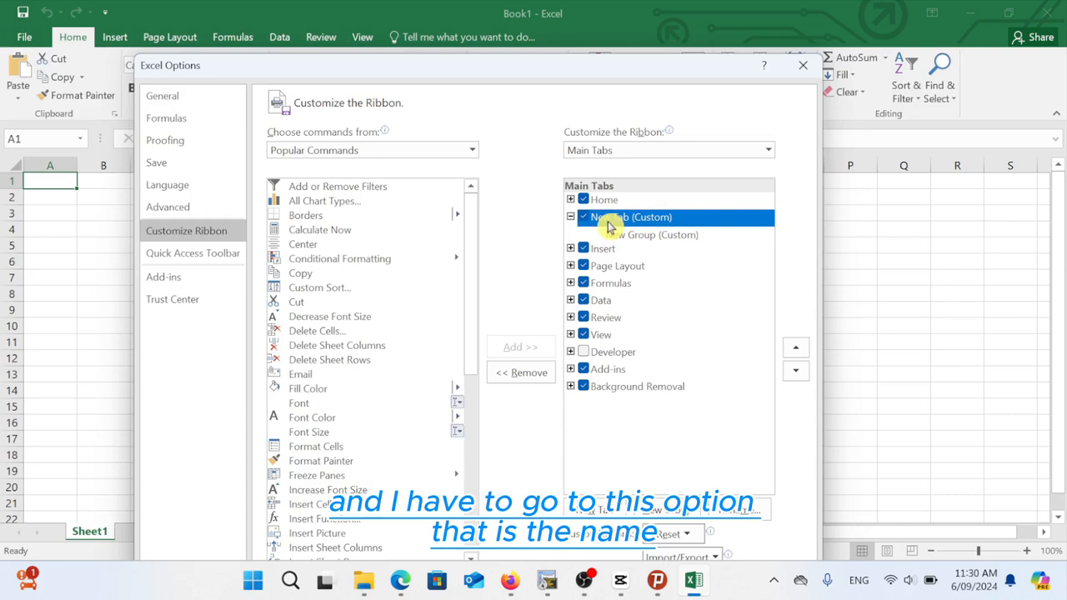
Step: Rename the custom tab to 'Tutorialpoint' and apply the ribbon changes
click(737, 510)
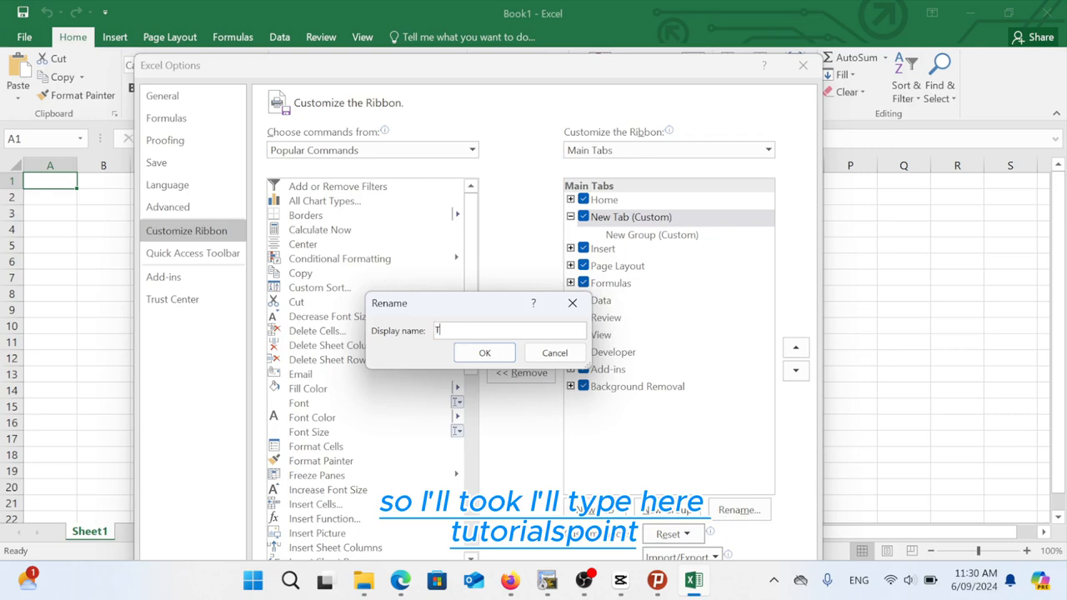
text(utorialpoi)
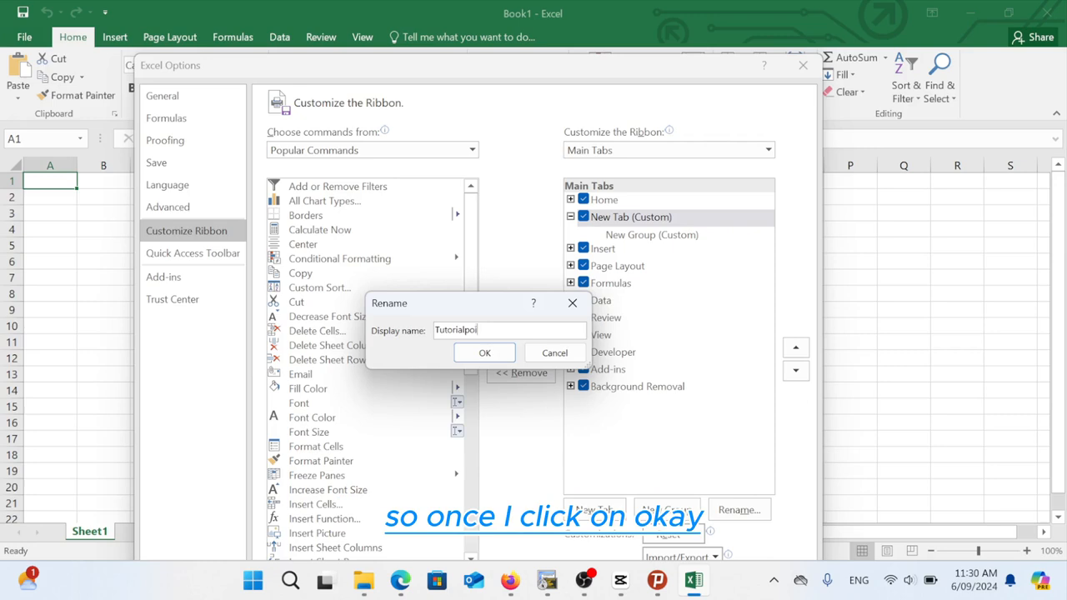
text(t)
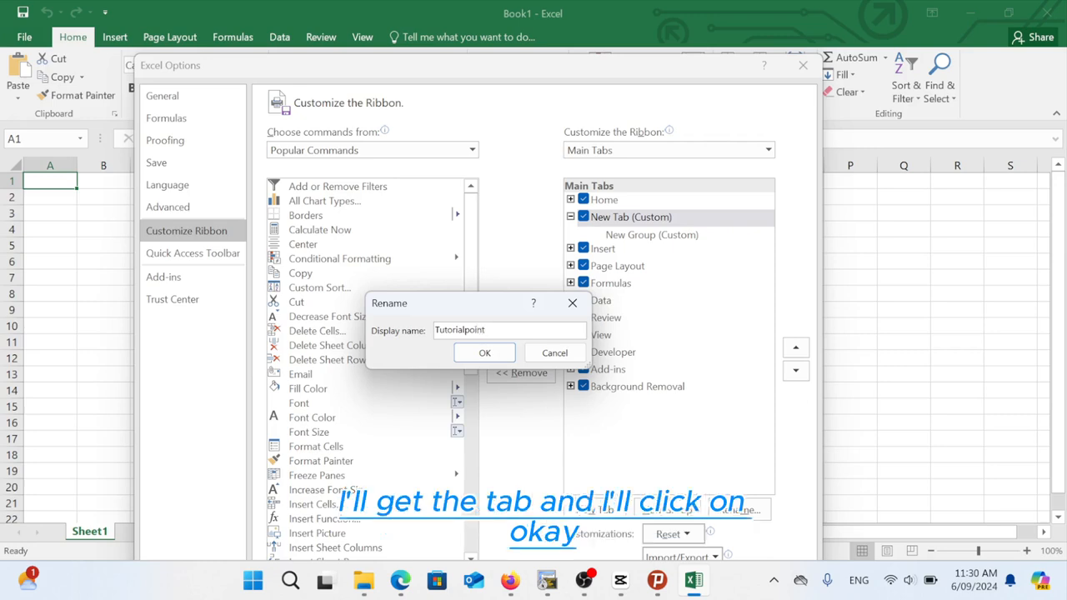
click(476, 355)
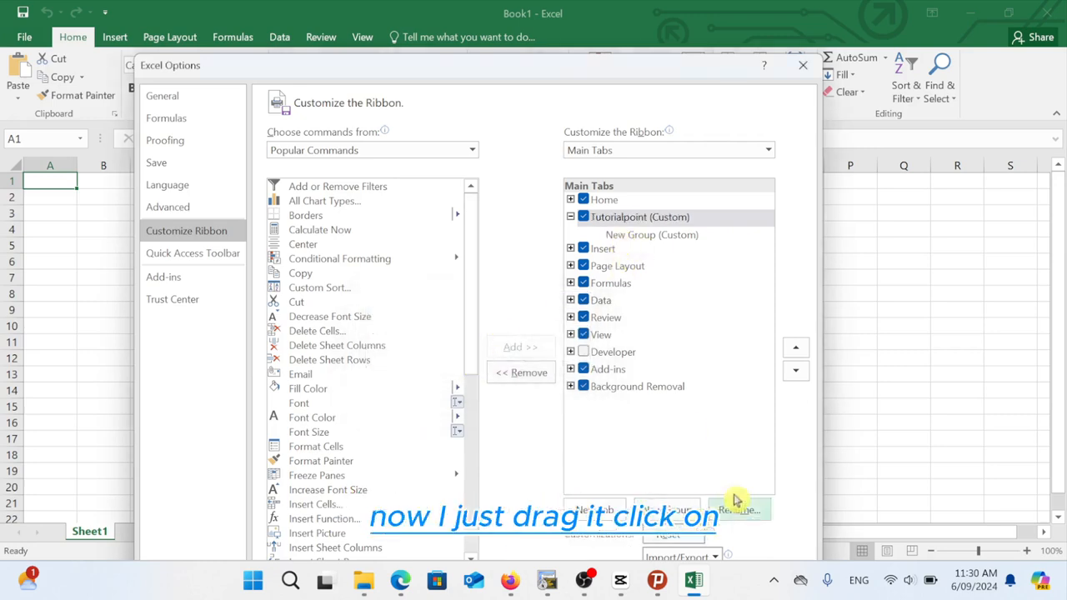
drag(565, 72, 579, 9)
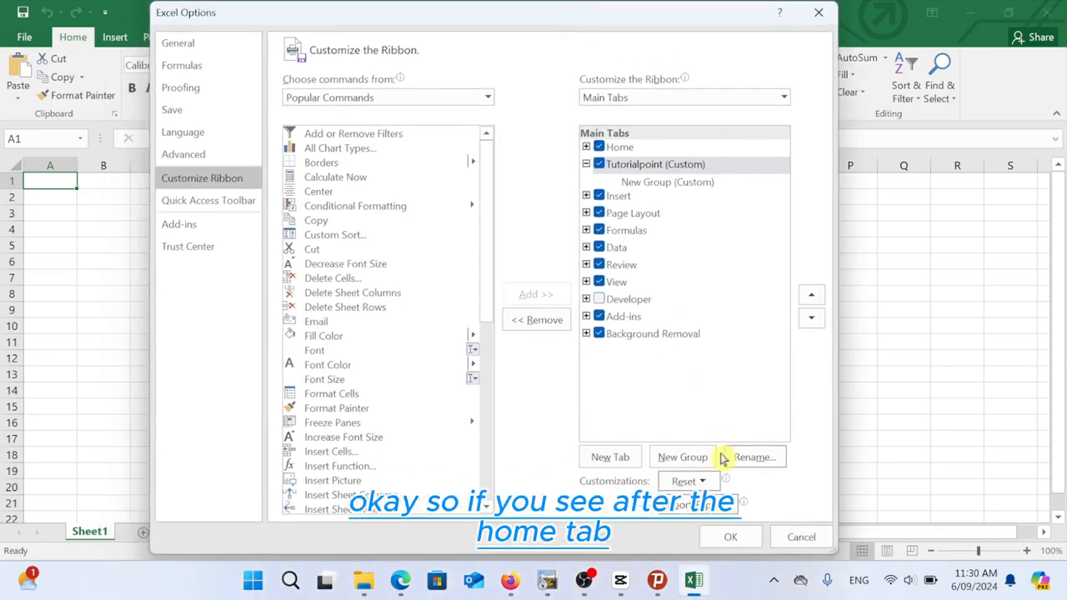
click(731, 538)
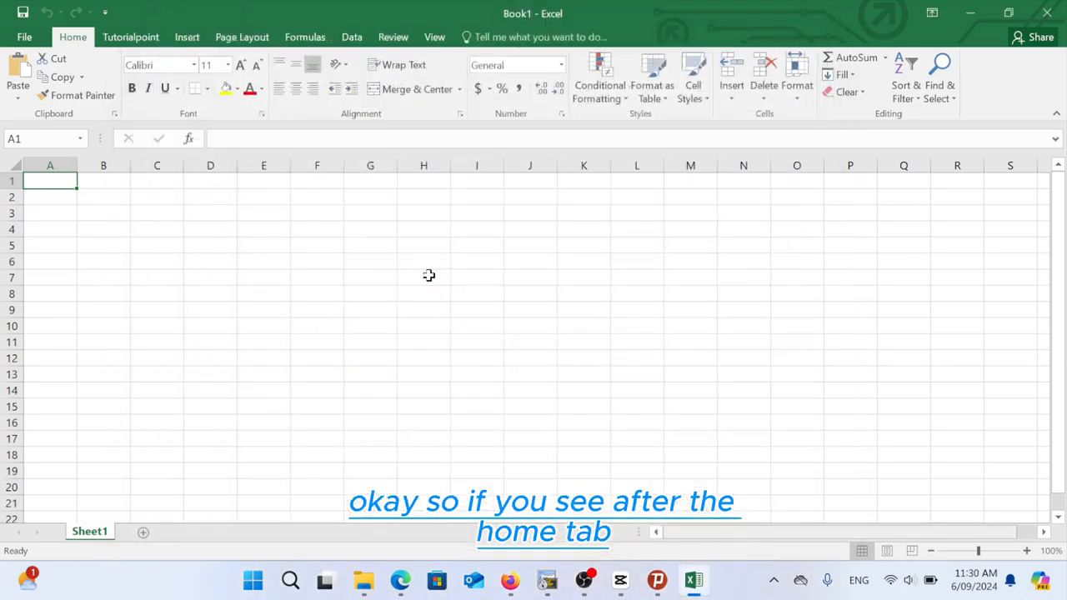
Step: View the empty Tutorialpoint tab, then reopen Excel Options from File
click(130, 38)
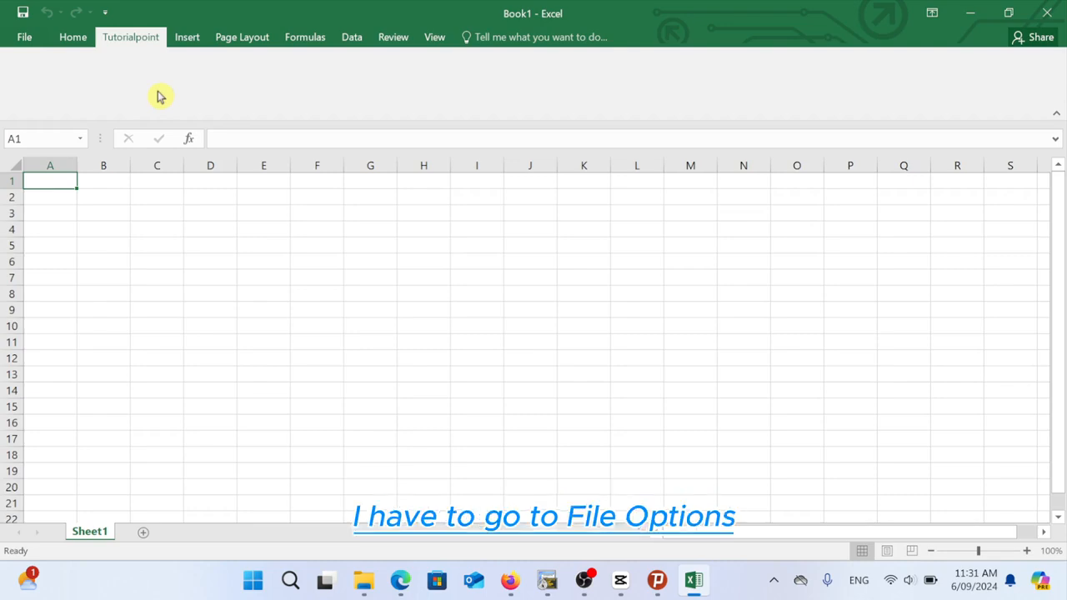
click(24, 37)
click(36, 371)
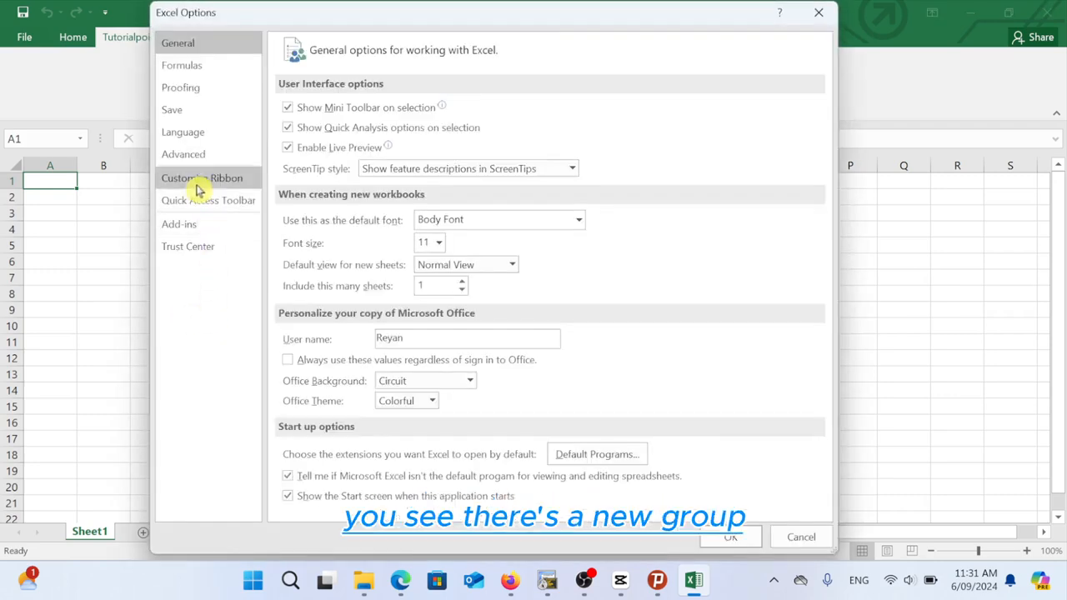
Step: In Customize Ribbon, inspect Tutorialpoint and Home's Clipboard commands, then close without saving changes
click(194, 182)
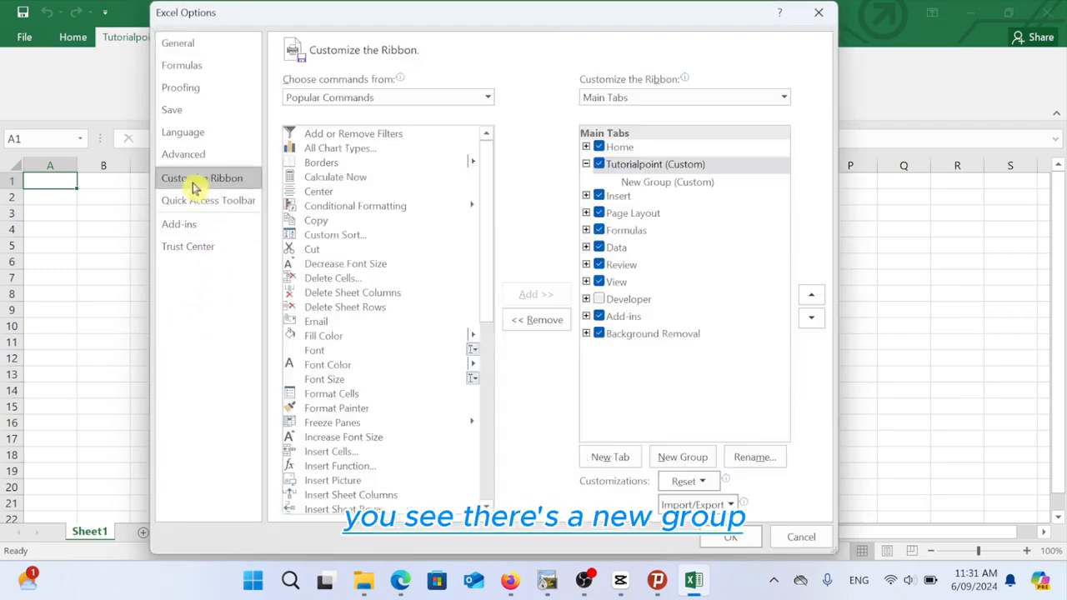
click(655, 196)
click(634, 166)
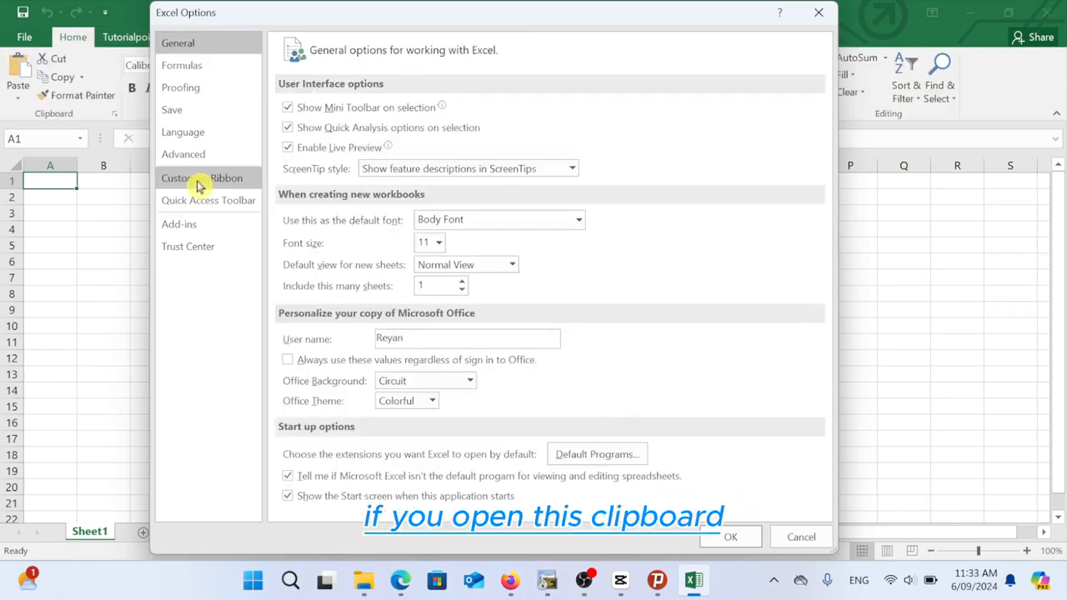
click(201, 178)
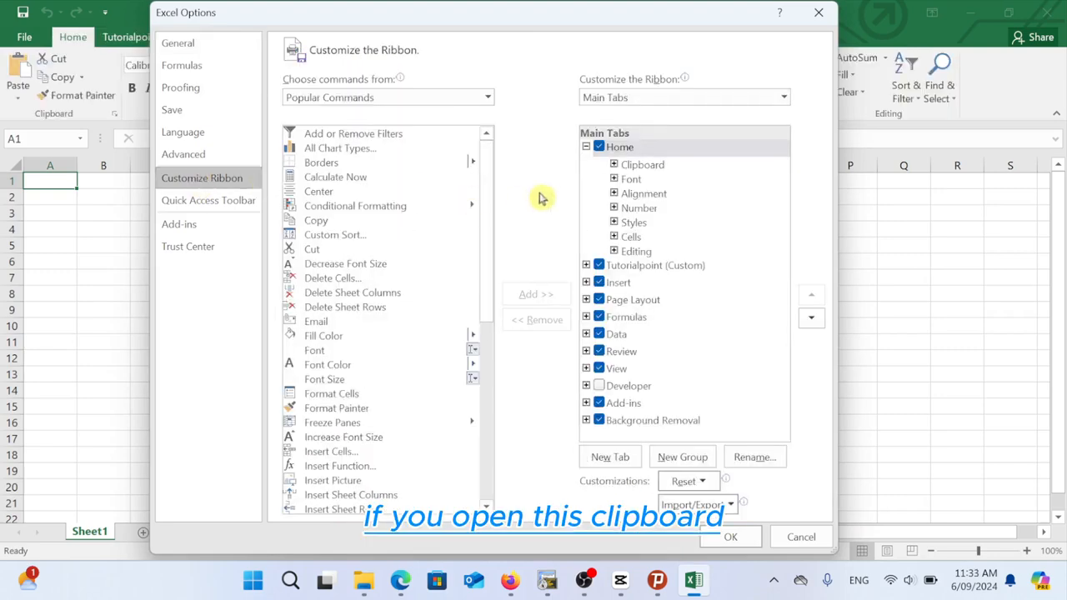
click(615, 166)
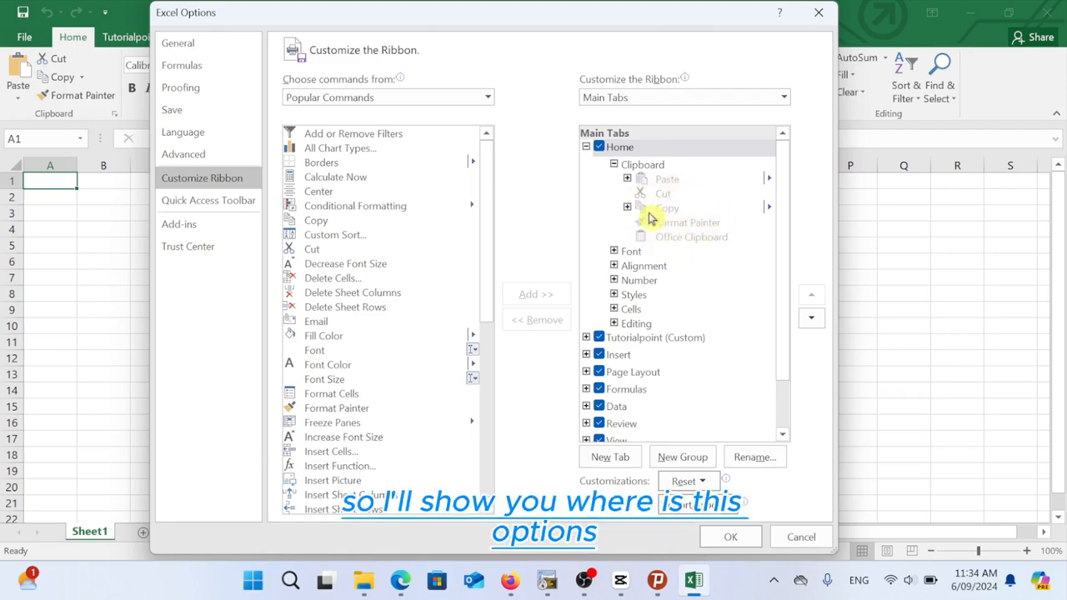
click(817, 13)
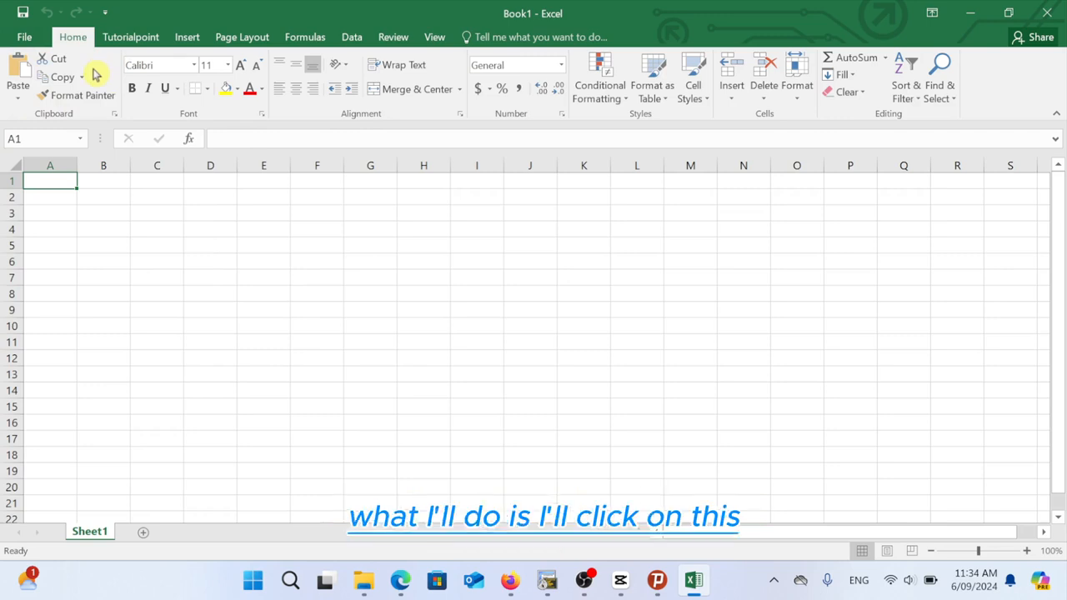
Step: Reopen Customize Ribbon and select New Group (Custom) under Tutorialpoint as the destination
click(27, 42)
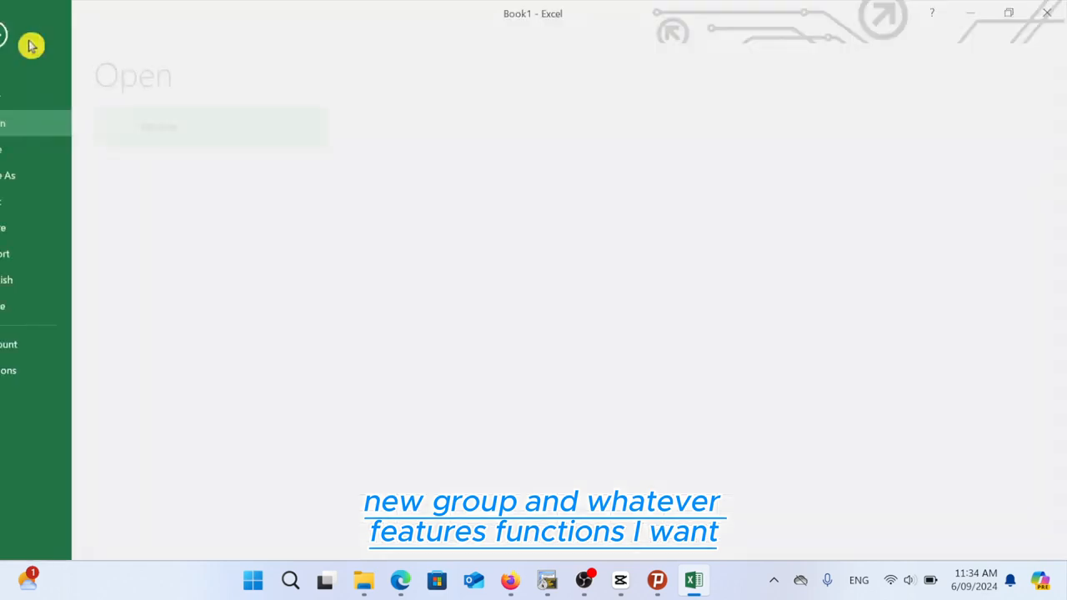
click(33, 372)
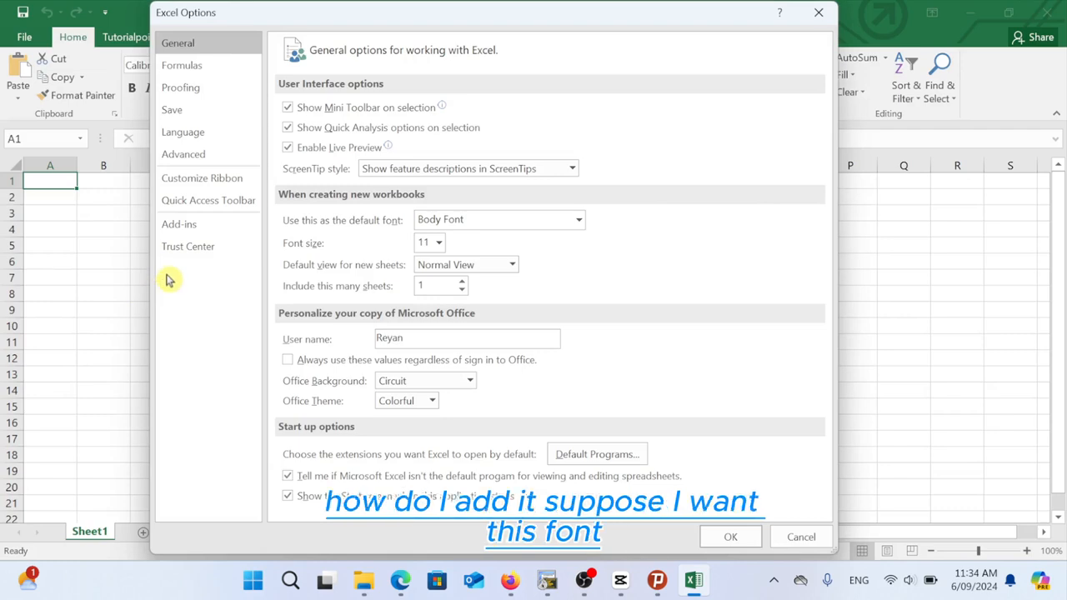
click(192, 181)
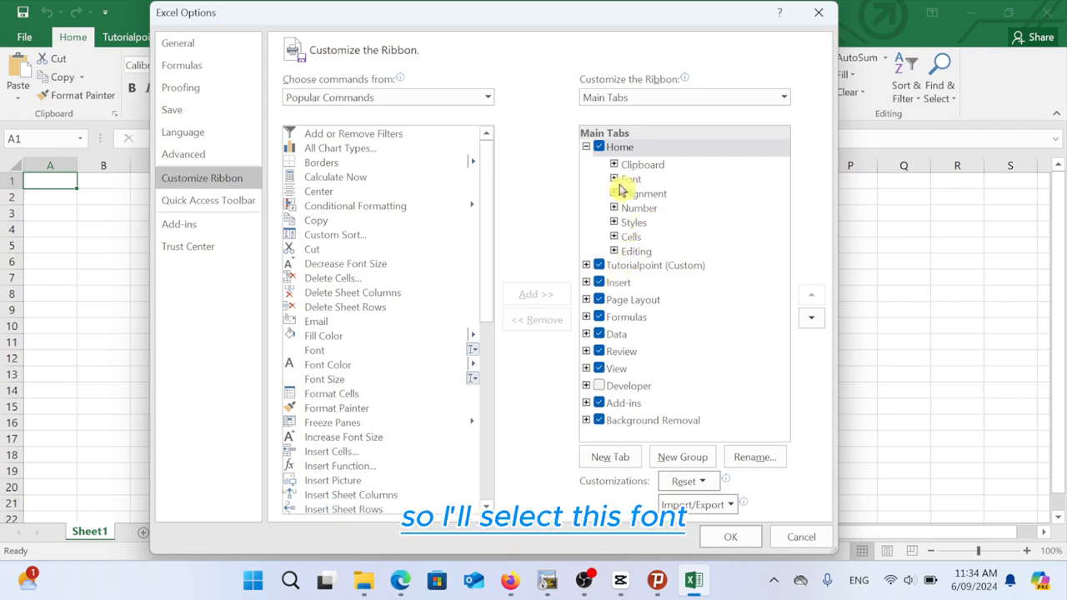
click(586, 147)
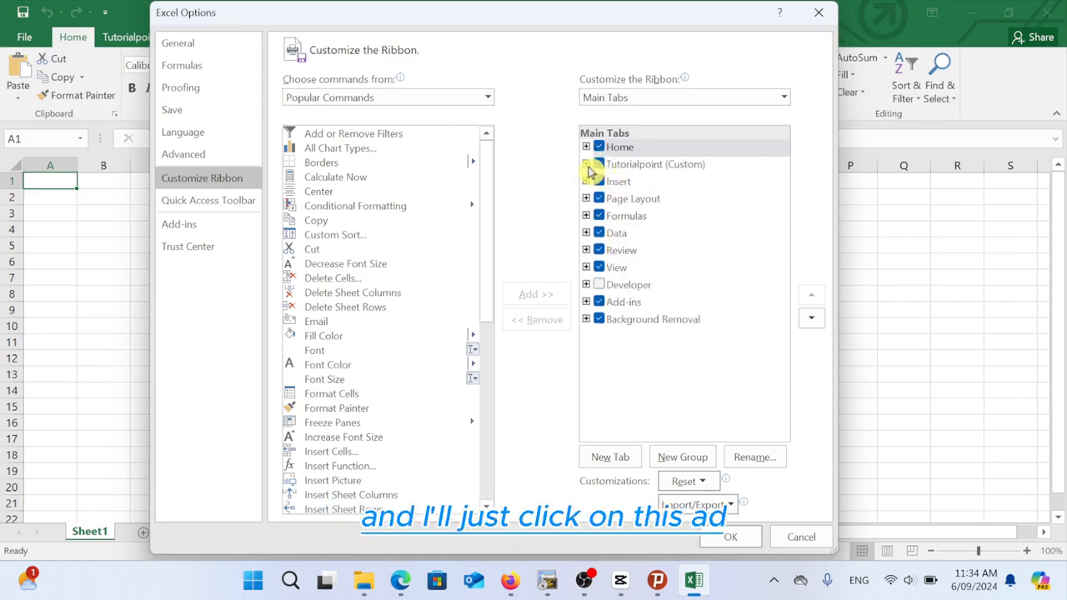
click(586, 165)
click(640, 181)
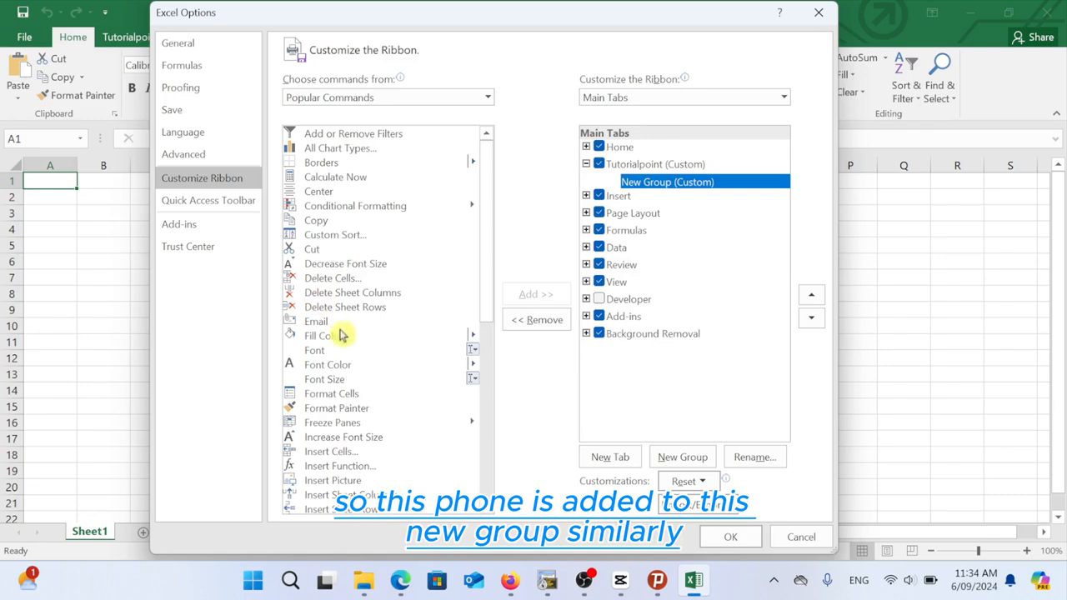
Step: Add the Font, Font Color and Font Size commands to the custom group
click(315, 354)
click(521, 294)
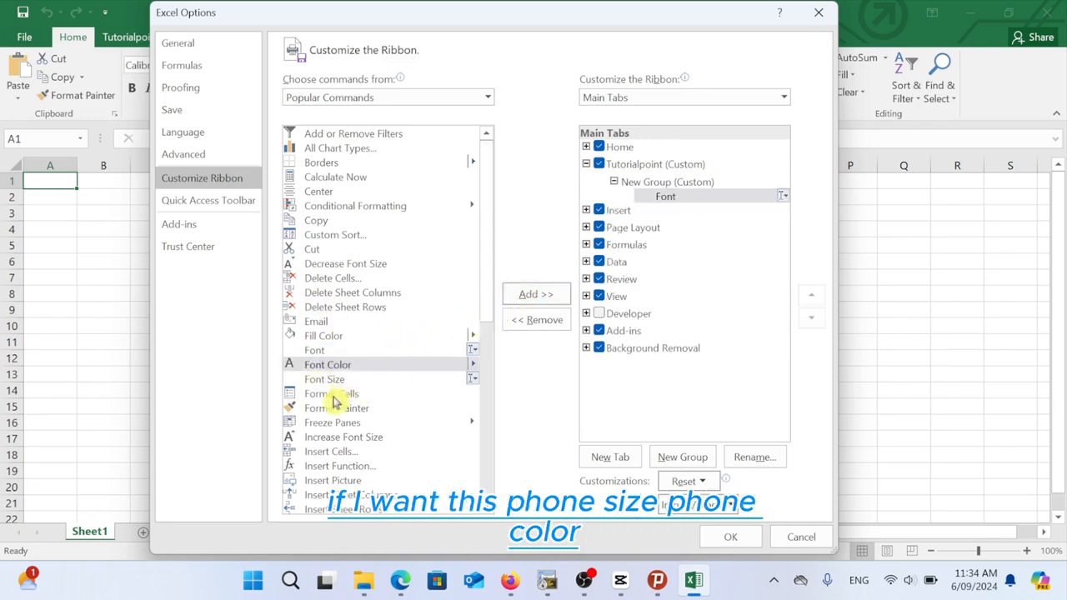
click(534, 295)
click(534, 295)
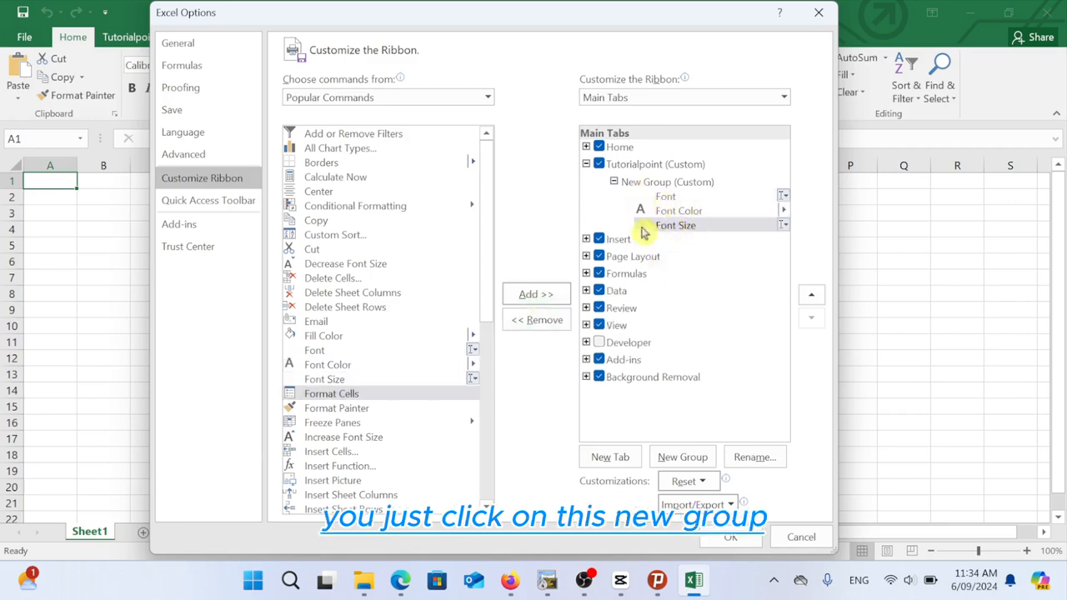
click(652, 185)
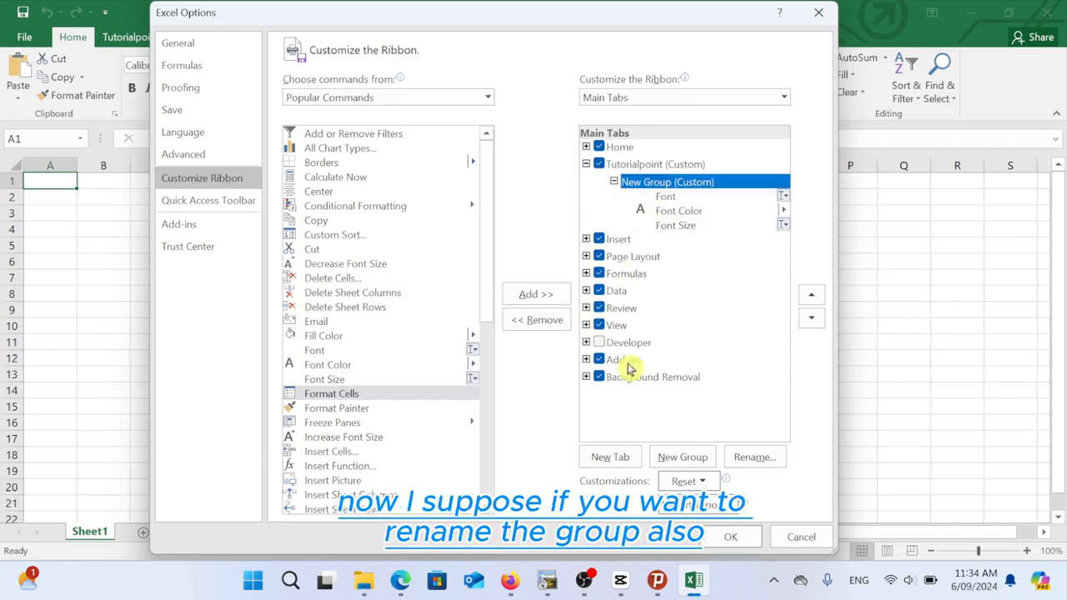
Step: Rename the custom group to 'Font2' with a chosen symbol and apply the changes
click(753, 457)
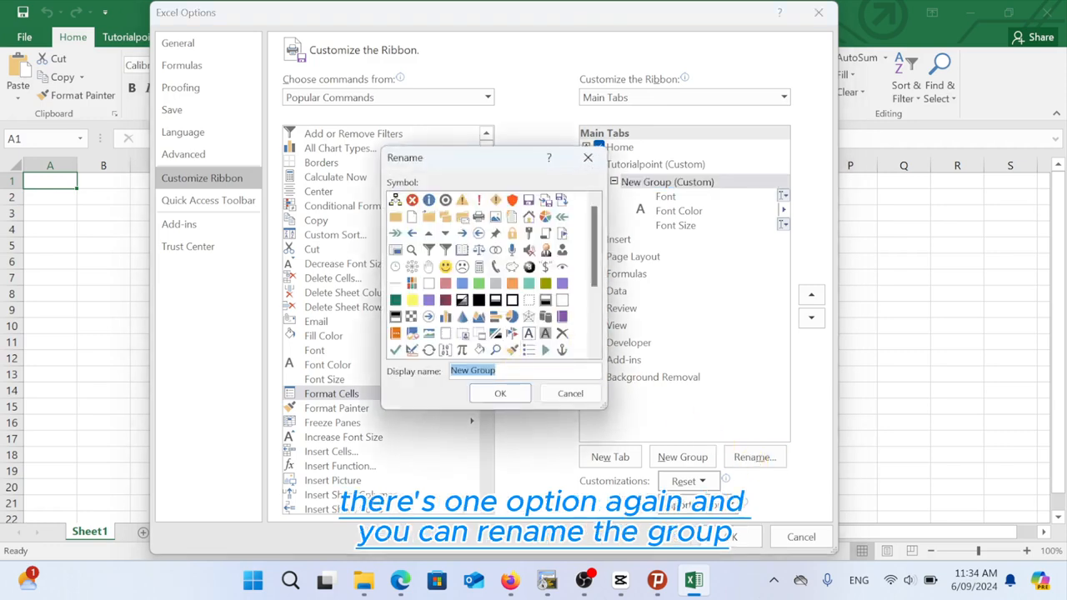
text(Font2)
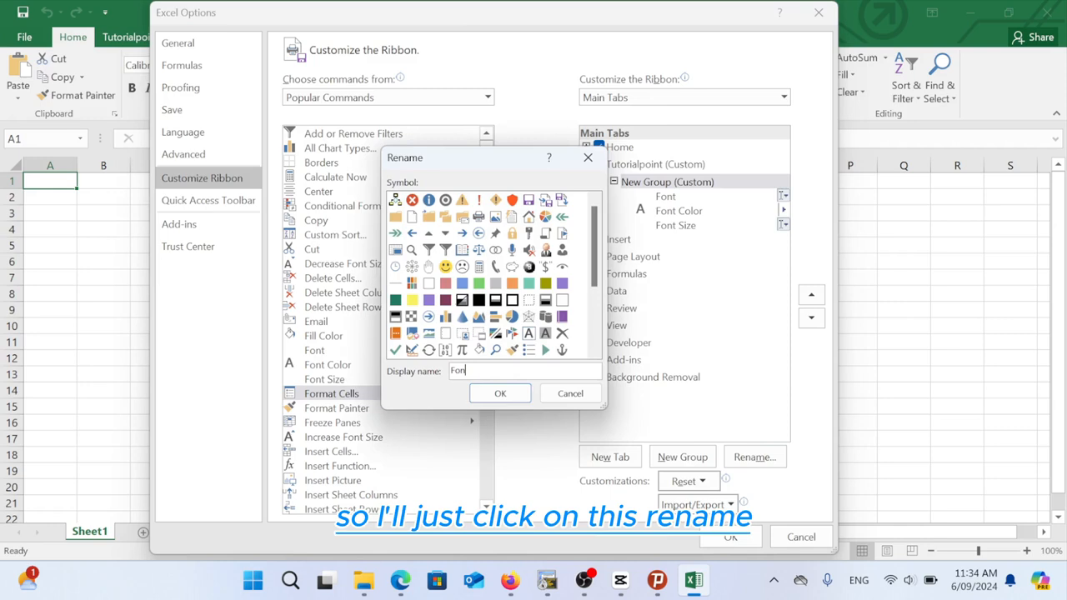
click(510, 201)
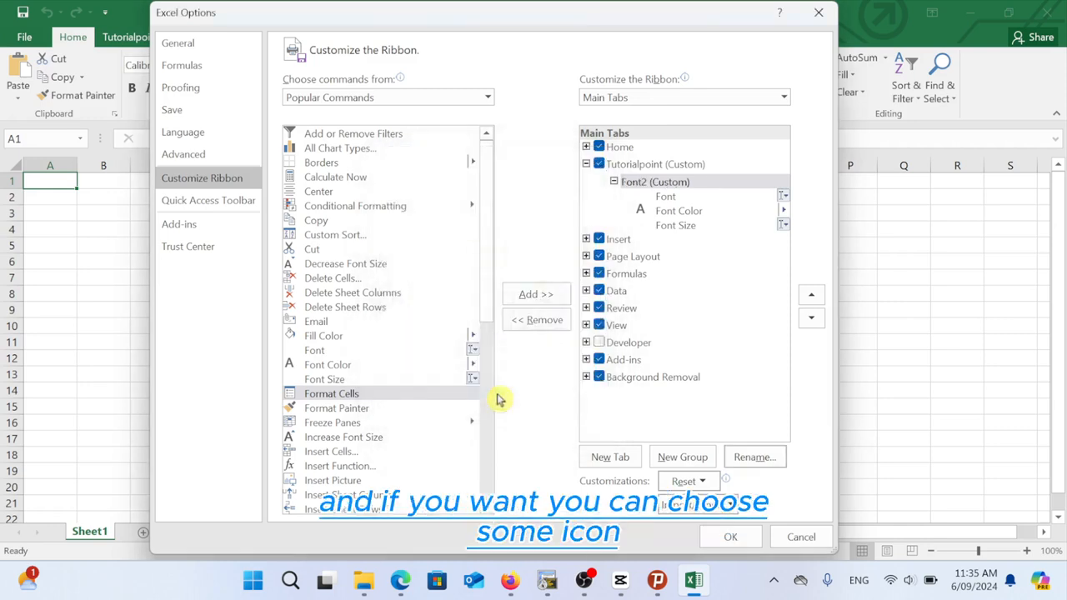
click(727, 542)
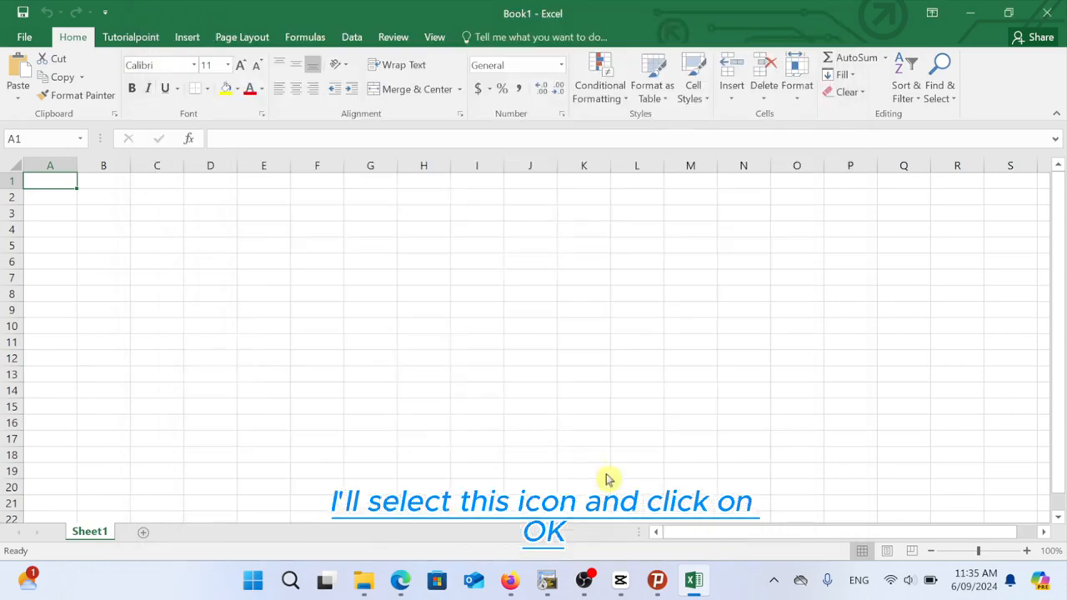
Step: Show the Tutorialpoint tab's Font2 group and dismiss the two Firefox notifications
click(128, 39)
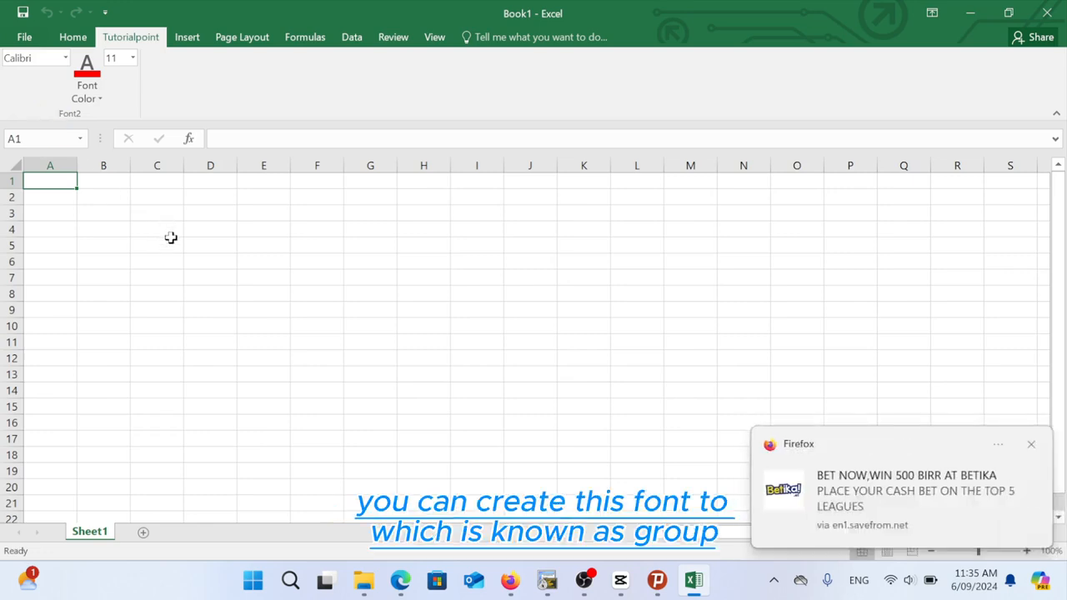
click(1032, 446)
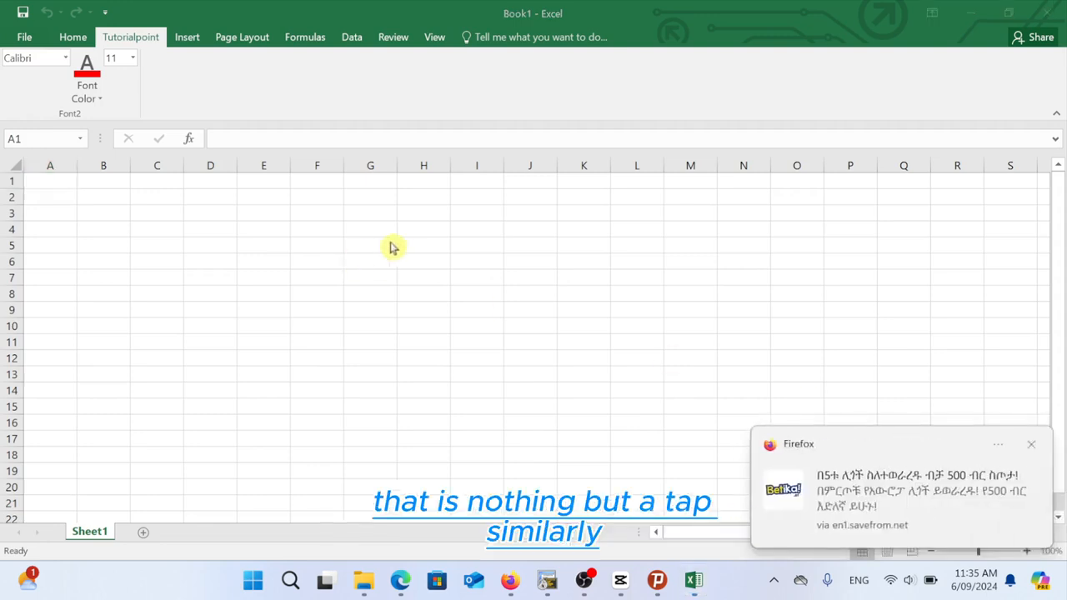
click(1032, 447)
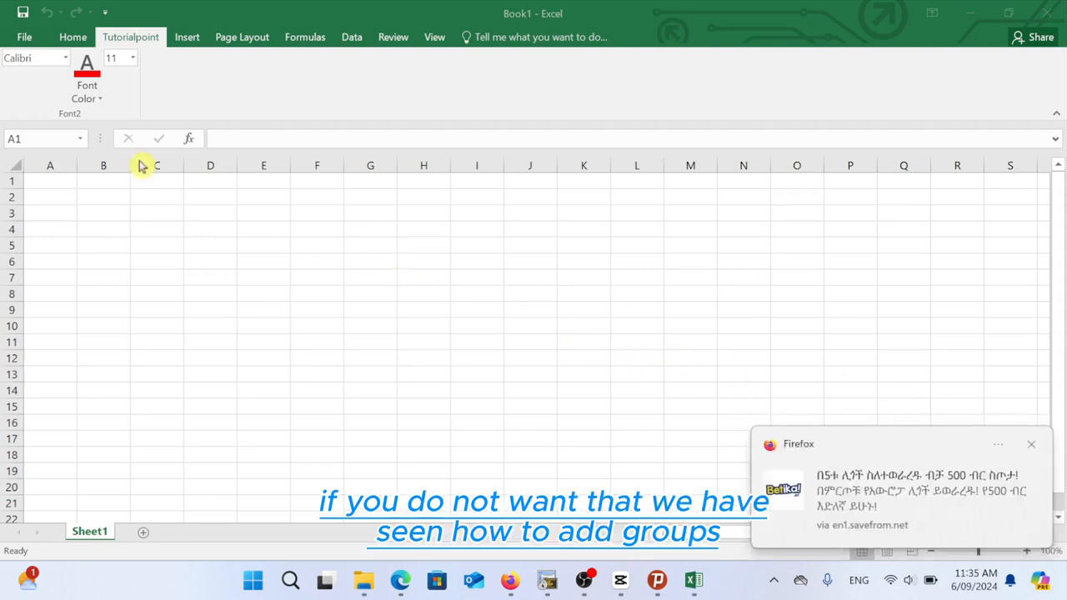
click(28, 43)
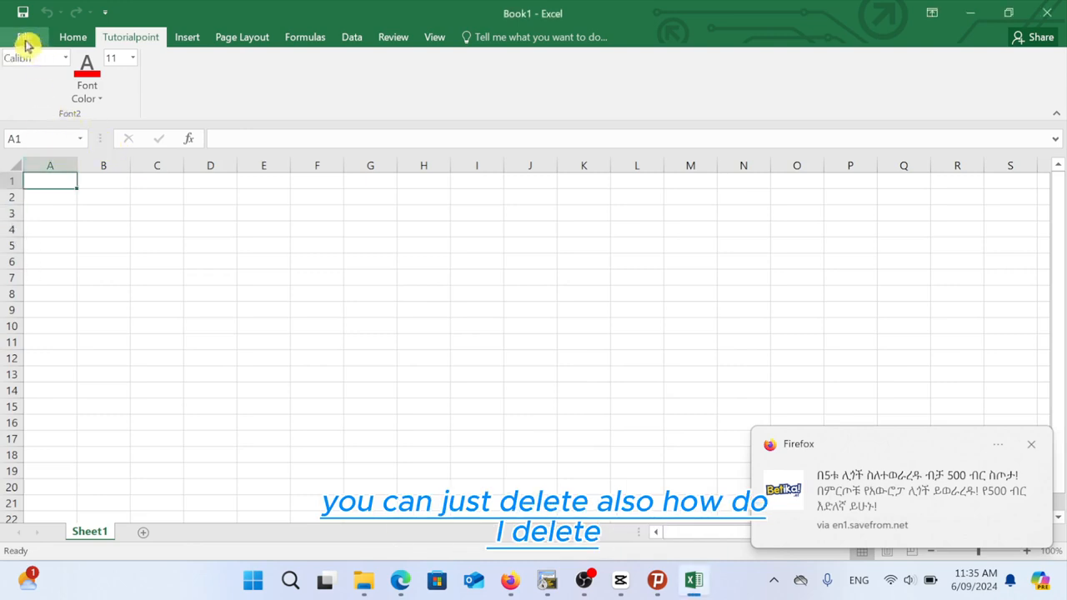
Step: Untick Tutorialpoint (Custom) in Customize Ribbon and confirm with OK to hide the tab
click(25, 40)
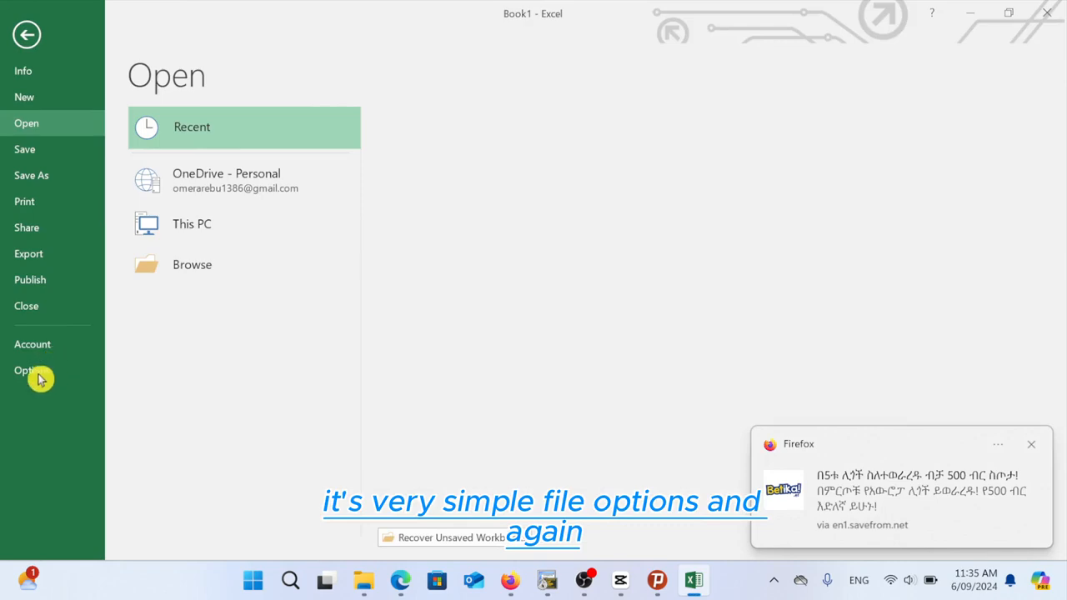
click(38, 374)
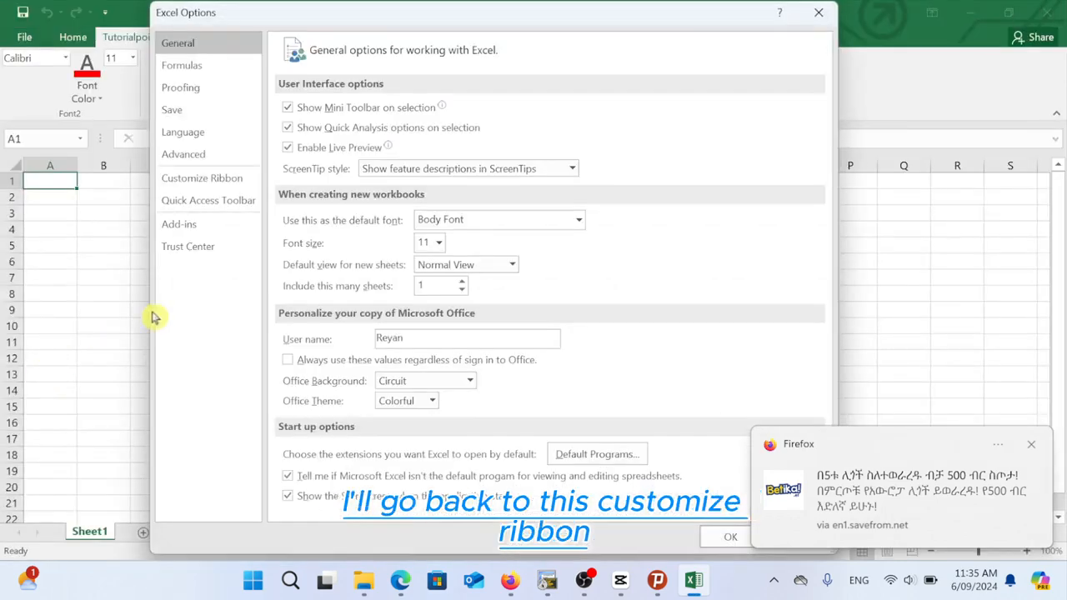
click(230, 187)
drag(534, 19, 453, 235)
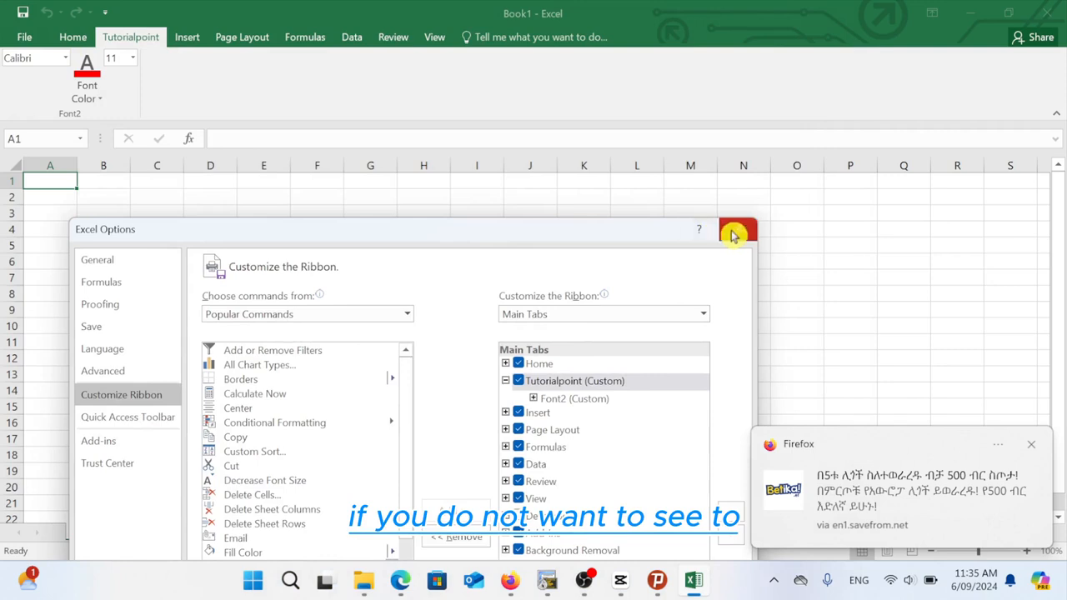
drag(499, 236, 548, 94)
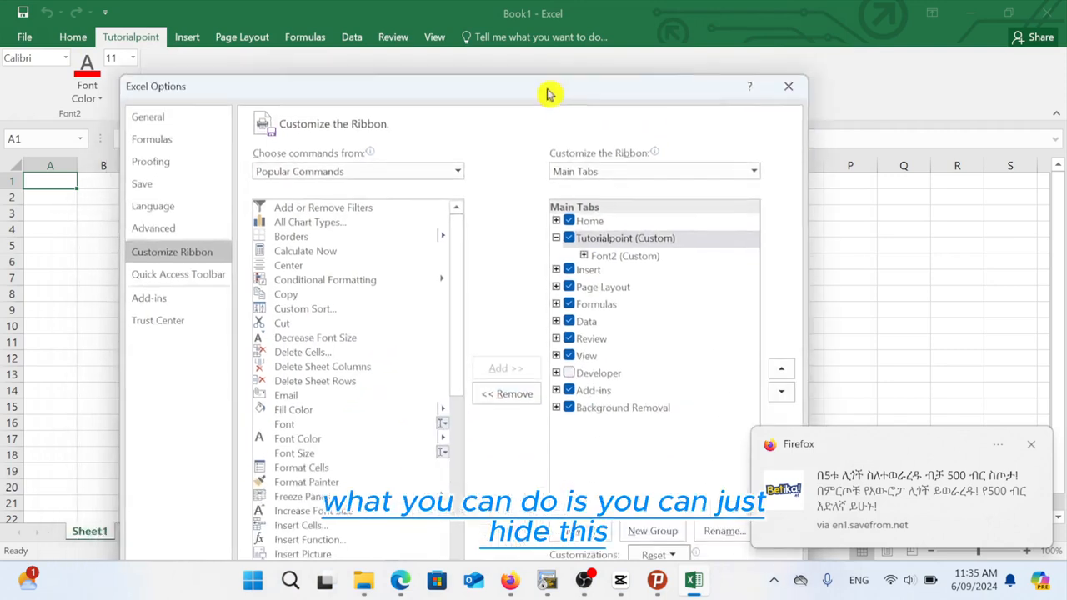
click(570, 238)
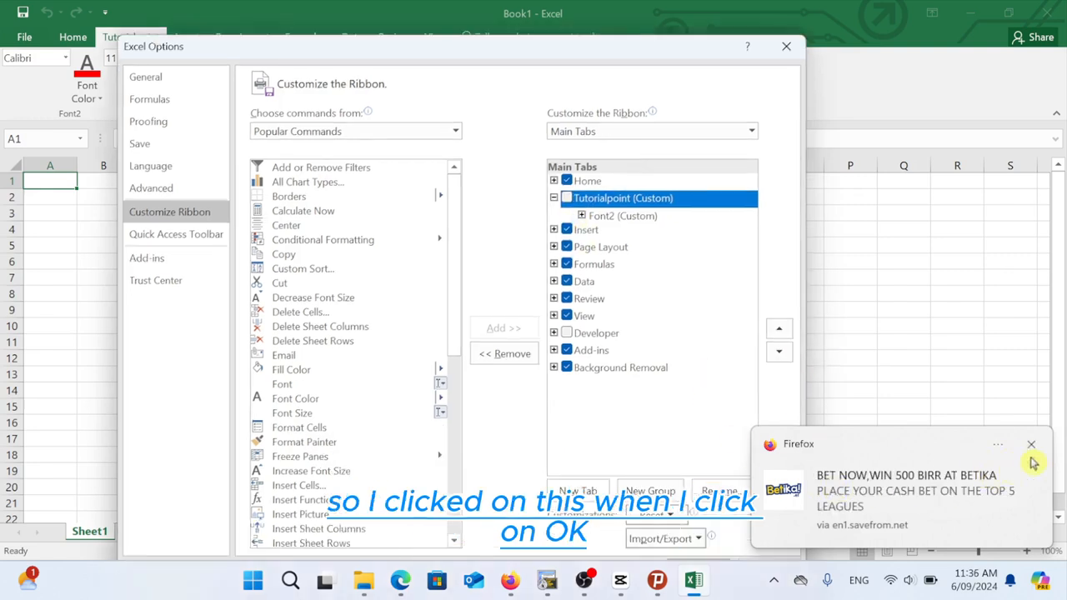
click(1030, 450)
click(774, 492)
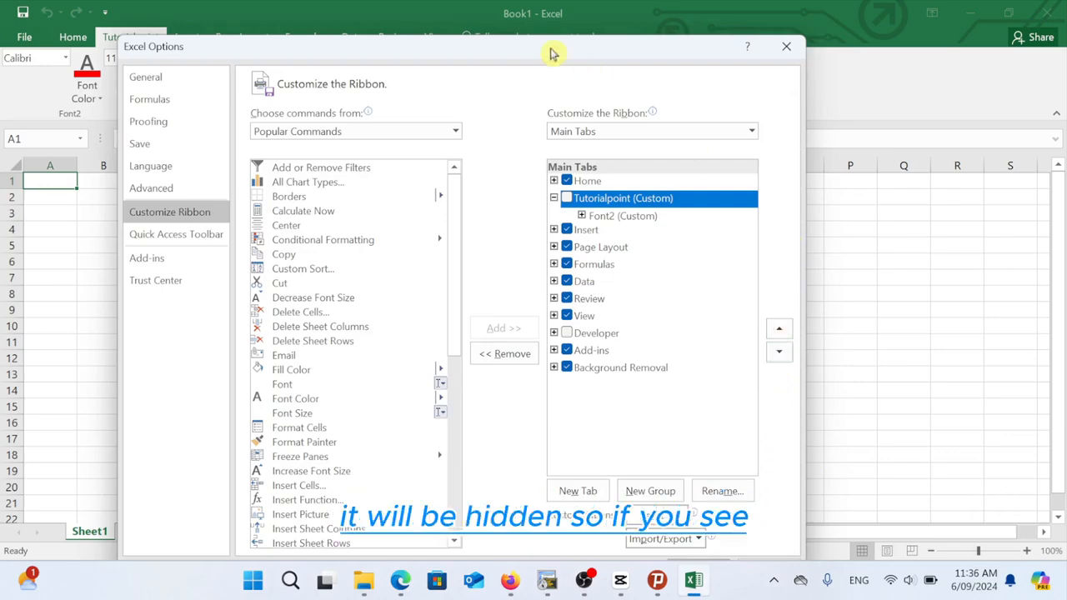
drag(550, 53, 538, 24)
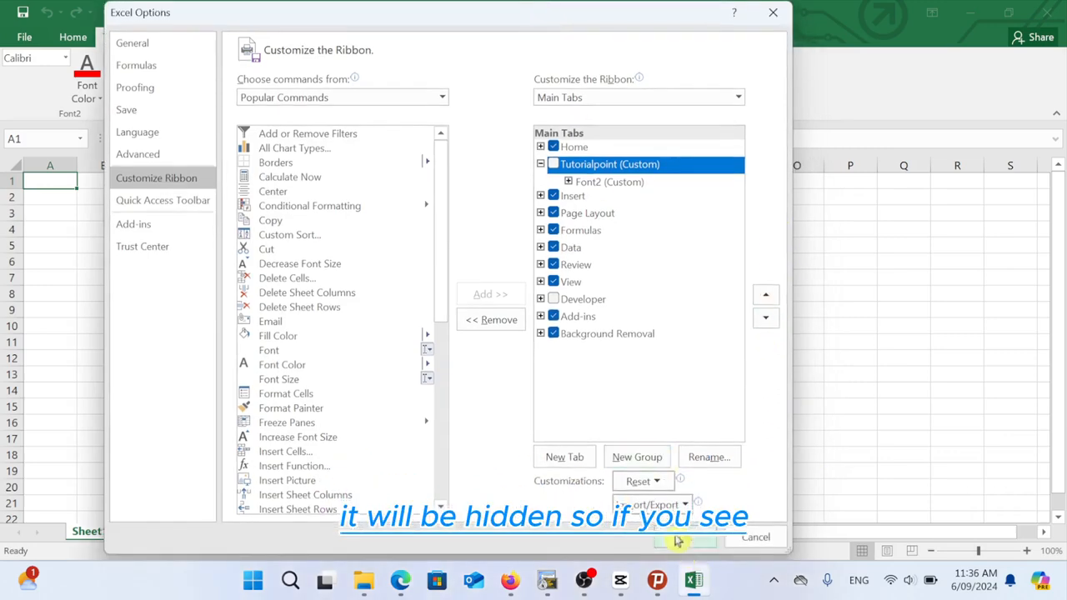
click(677, 540)
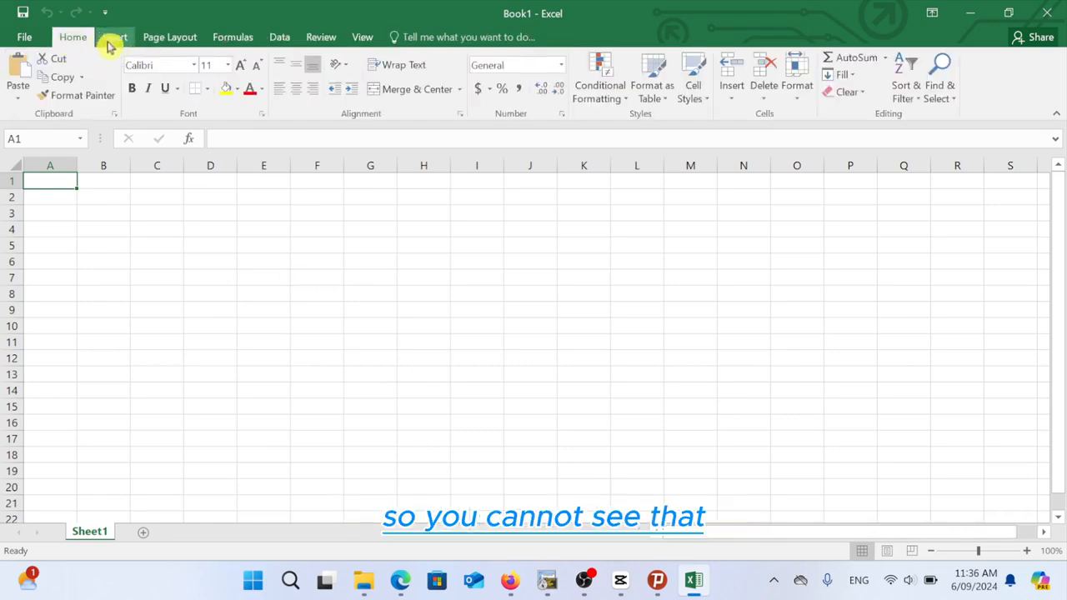
Step: Remove Tutorialpoint (Custom) from the main tabs list in Customize Ribbon and confirm with OK
click(108, 48)
click(77, 41)
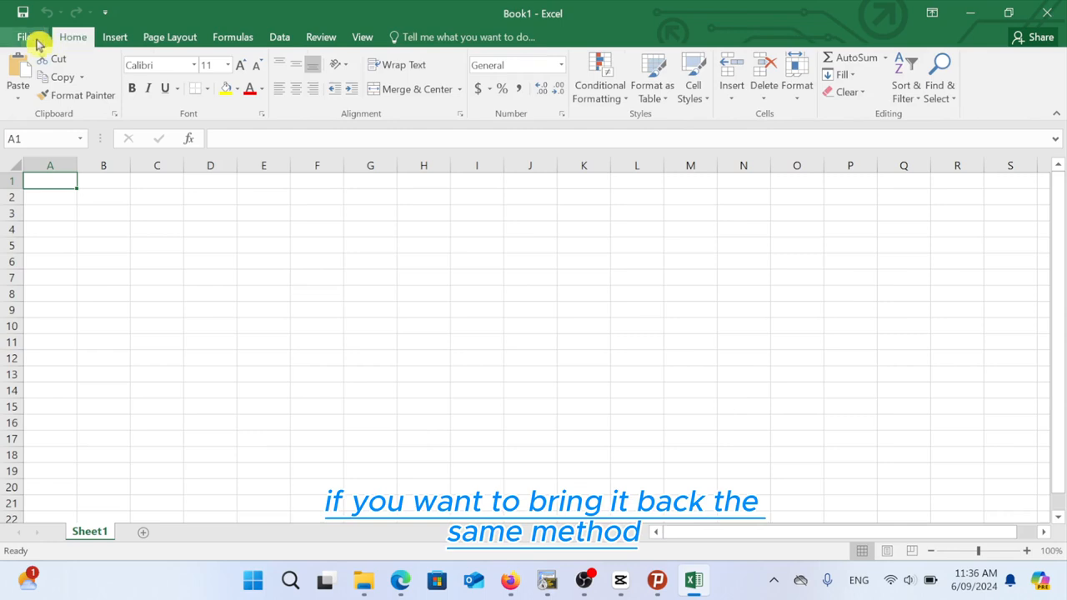
click(29, 40)
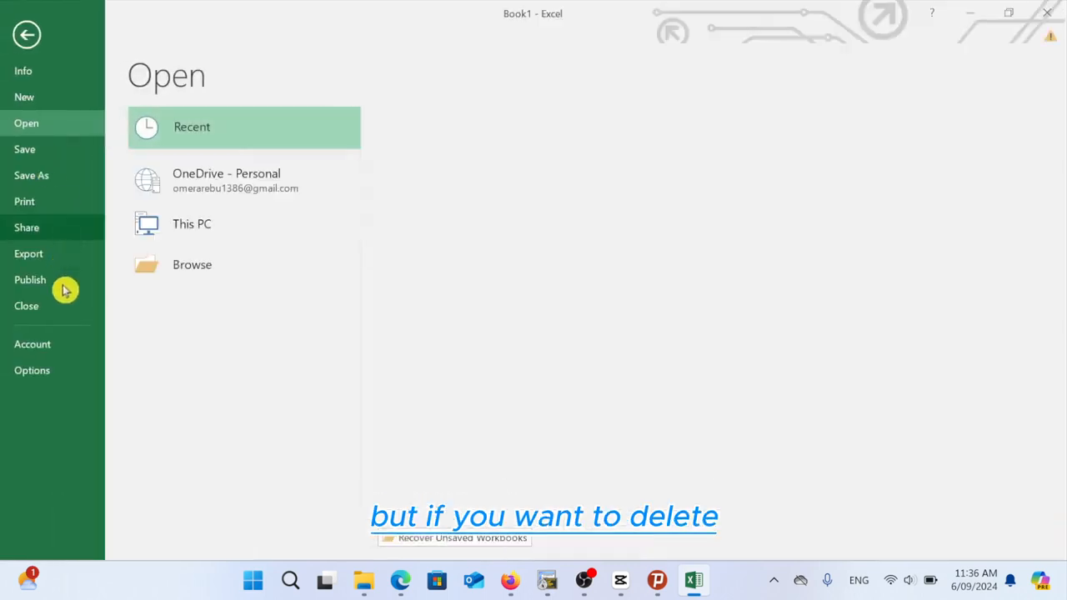
click(34, 375)
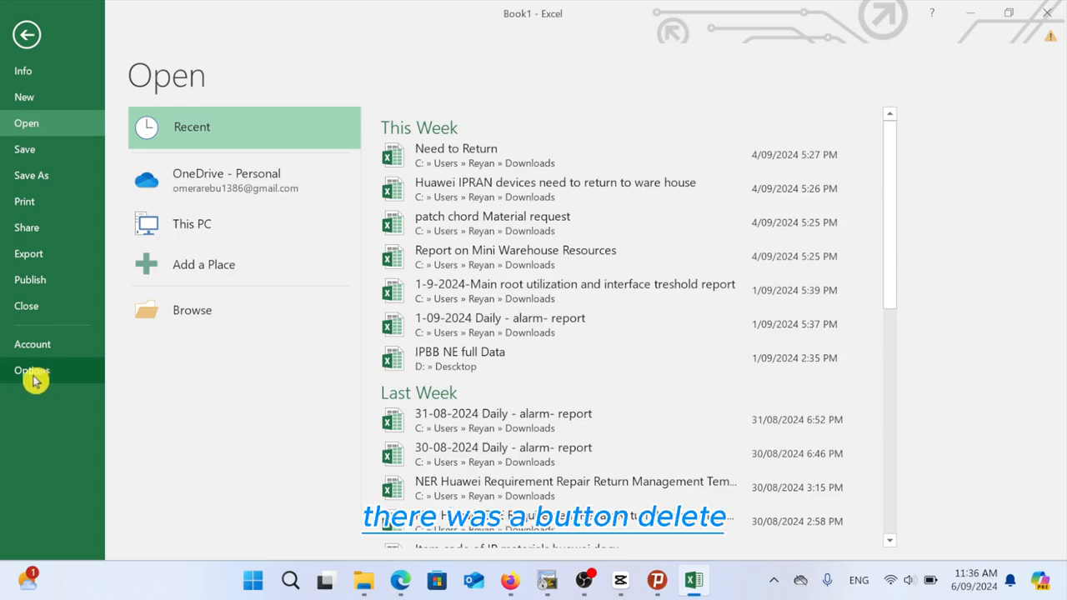
click(33, 375)
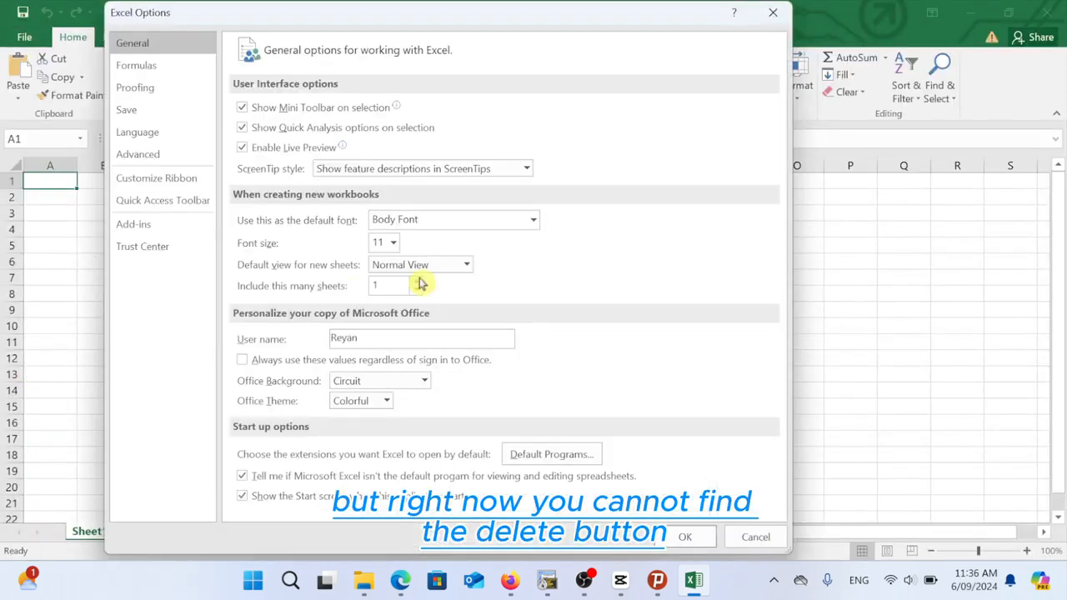
click(158, 180)
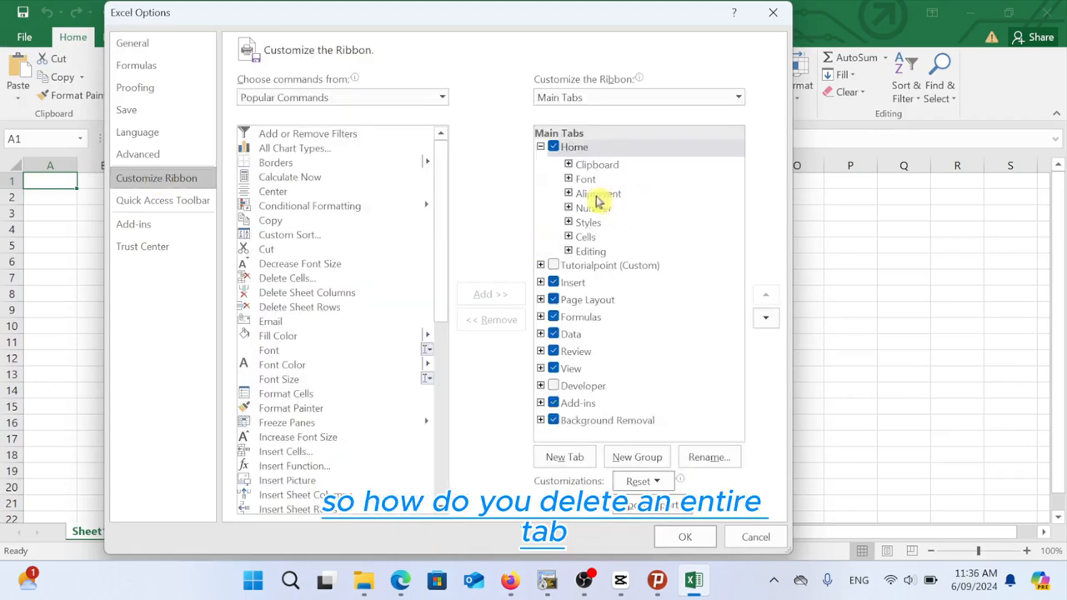
click(582, 269)
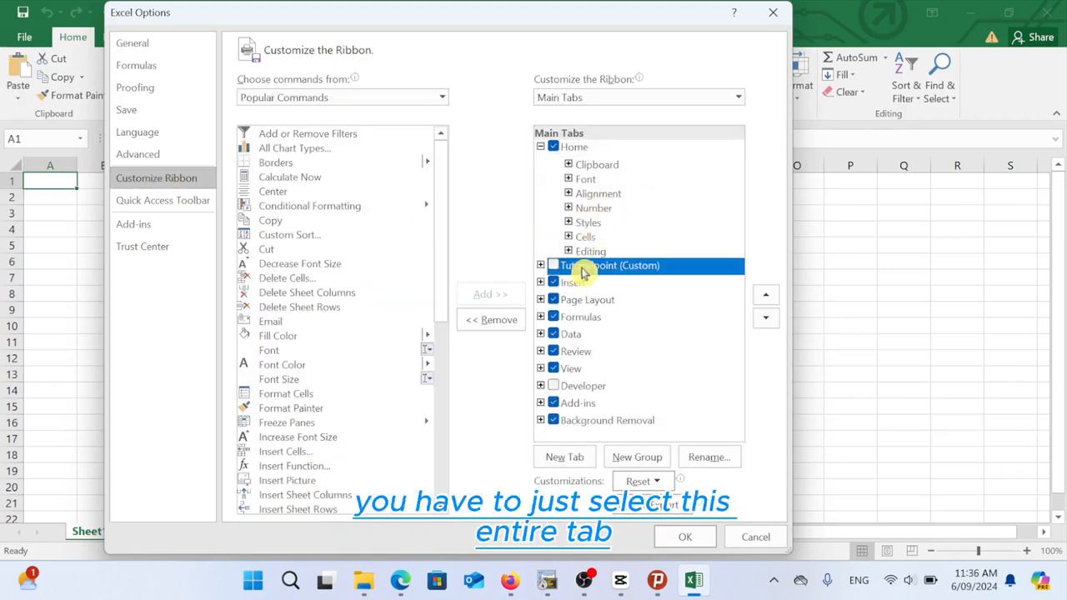
click(494, 322)
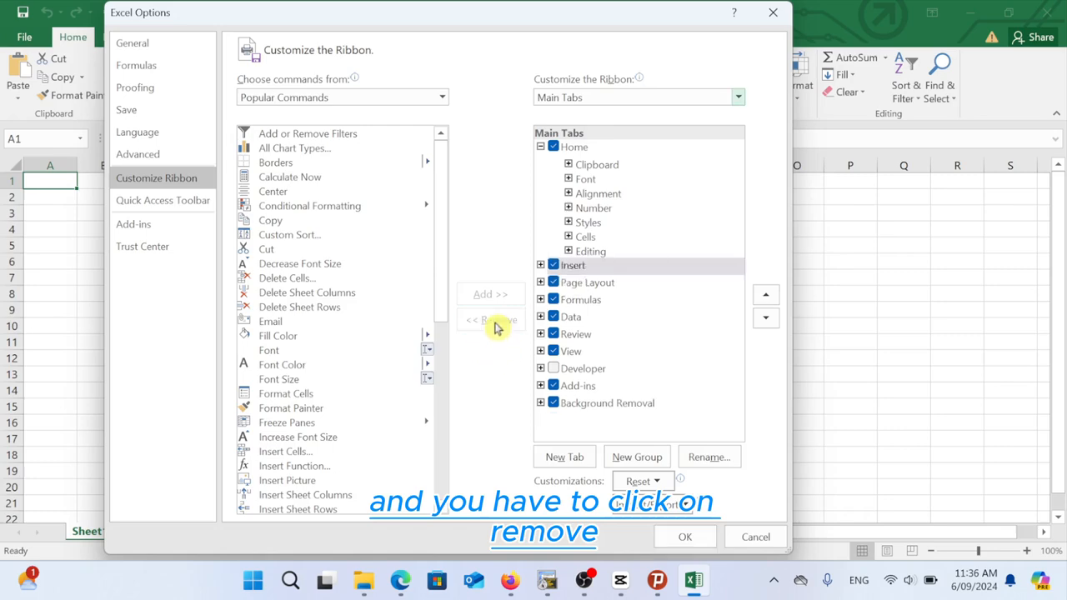
click(683, 537)
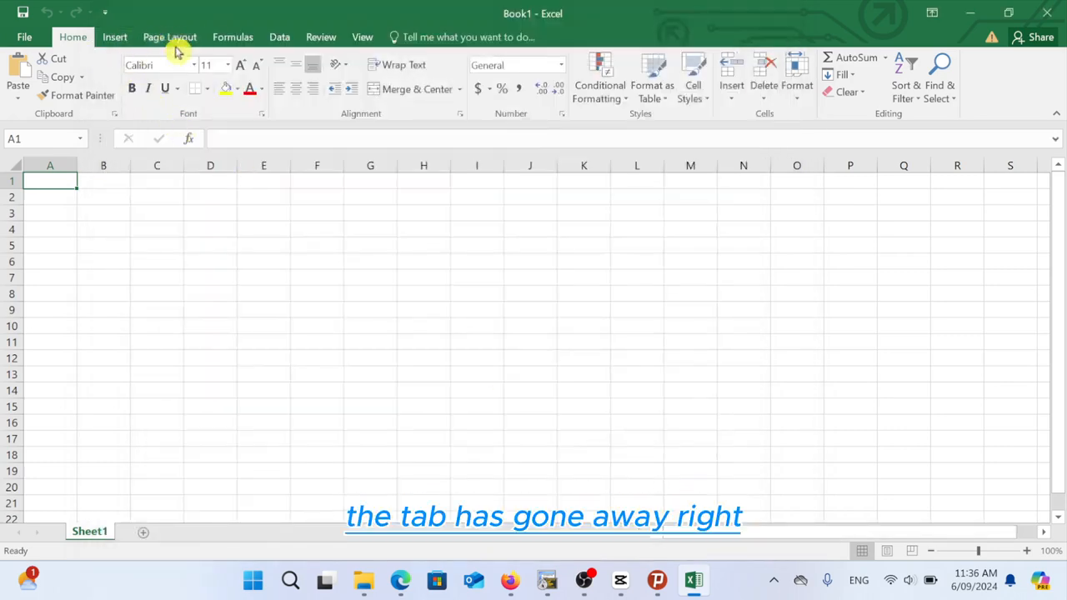